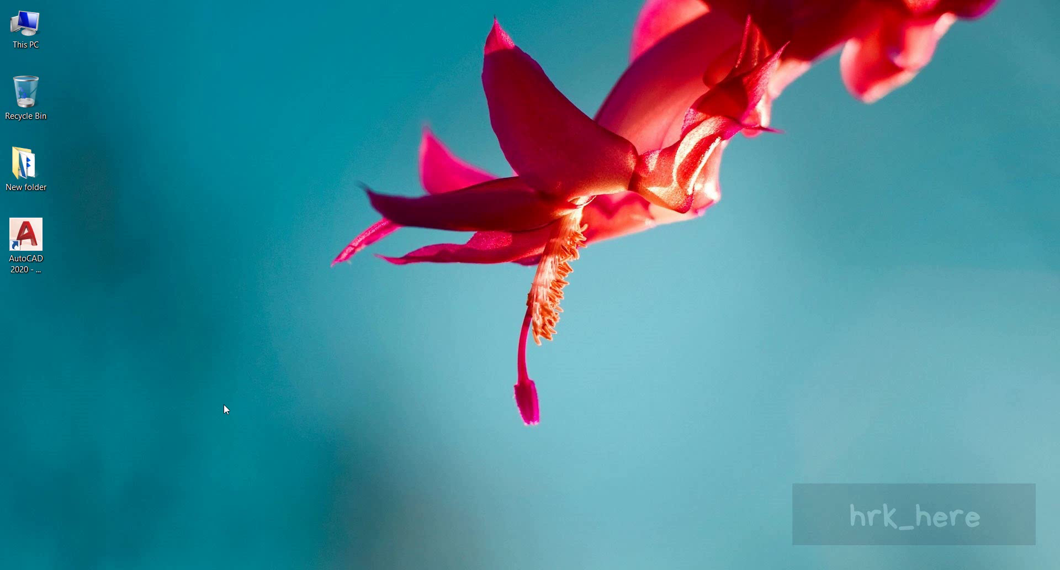
Launch AutoCAD 2020 from its desktop shortcut.
{"action": "double_click", "coordinate": [47, 253]}
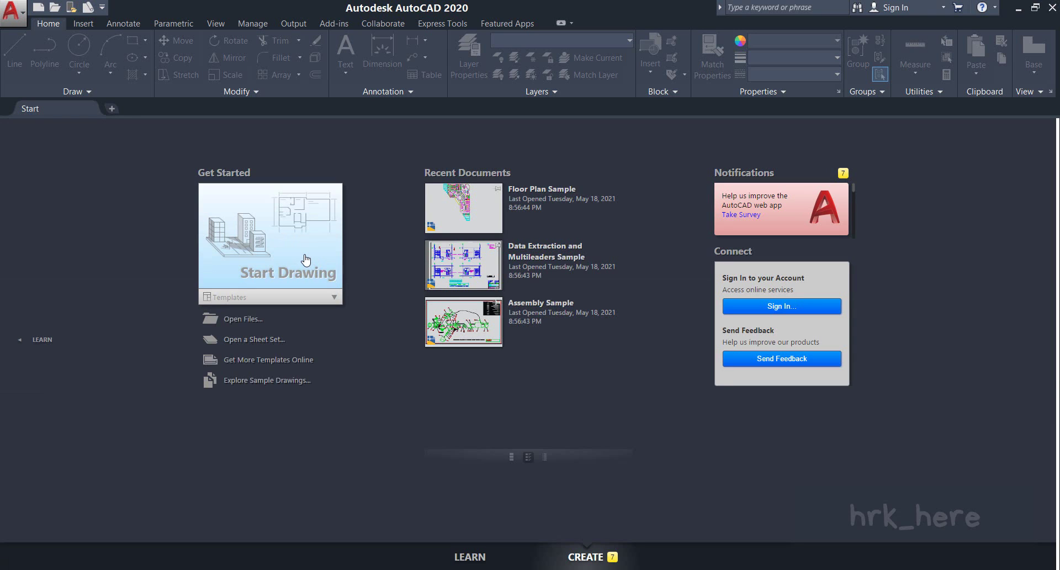
Start a new blank drawing, Drawing1.dwg, from the Start tab.
{"action": "left_click", "coordinate": [306, 259]}
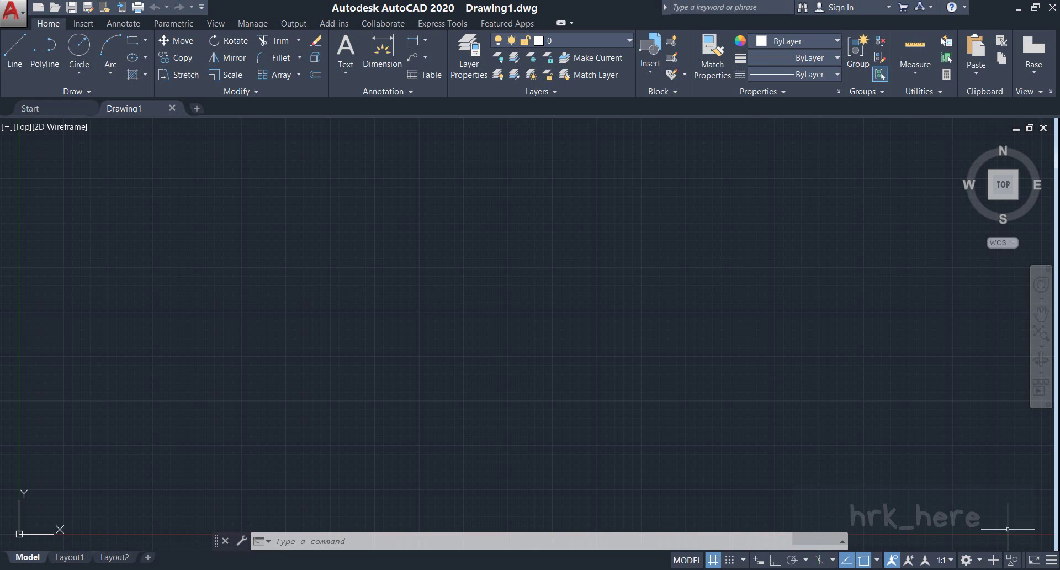
Add the Dynamic Input toggle to the status bar through the Customization menu.
{"action": "left_click", "coordinate": [1052, 561]}
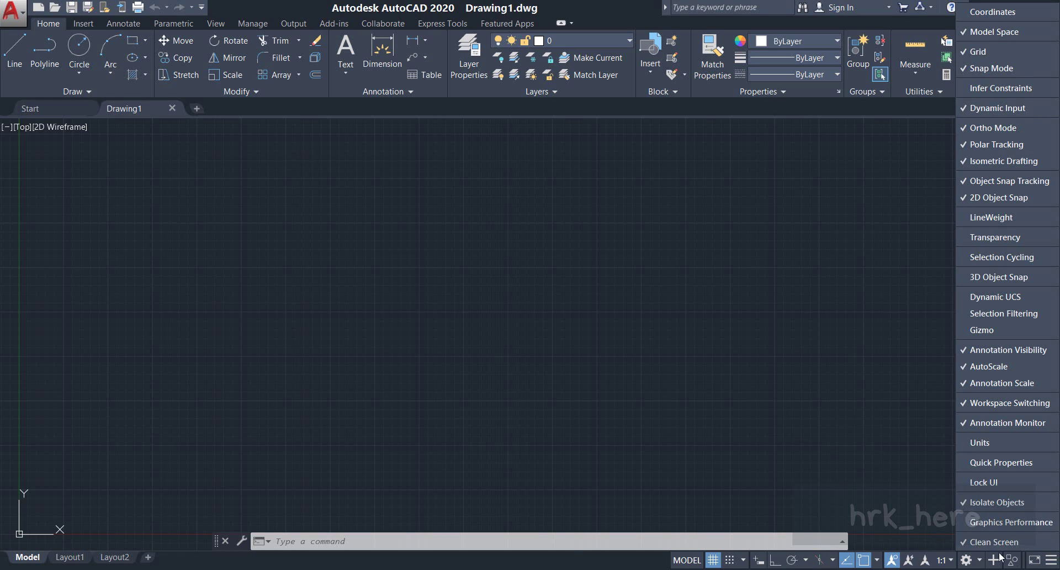
{"action": "left_click", "coordinate": [1052, 563]}
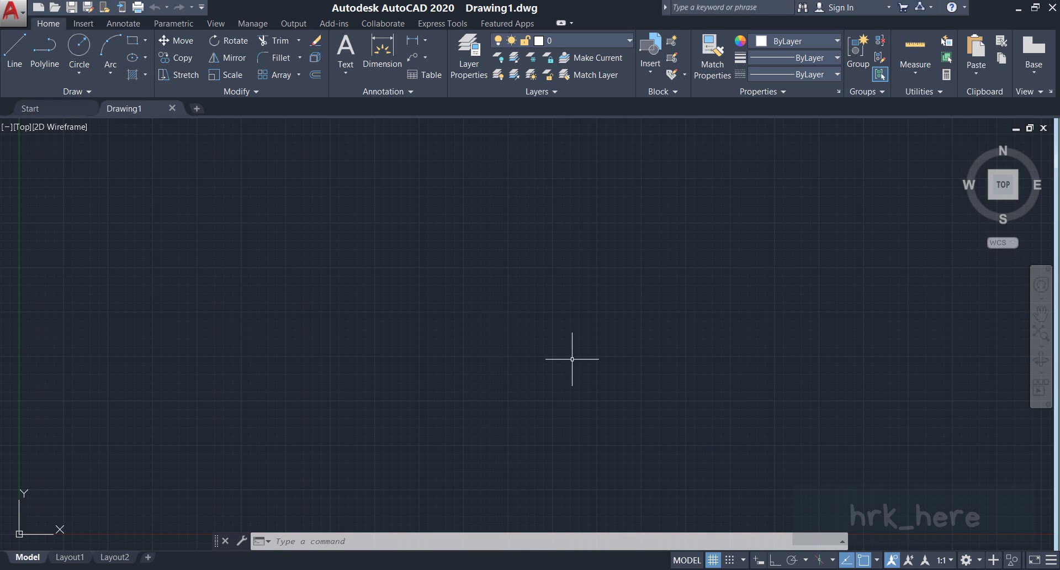
Draw one horizontal line between two picked points, then end the Line command.
{"action": "left_click", "coordinate": [14, 55]}
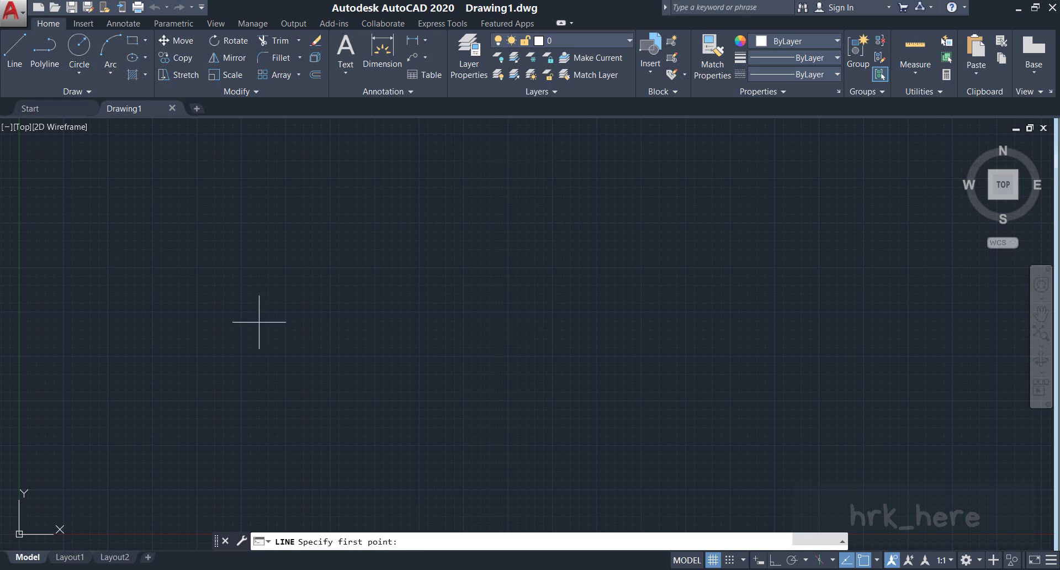
{"action": "left_click", "coordinate": [254, 248]}
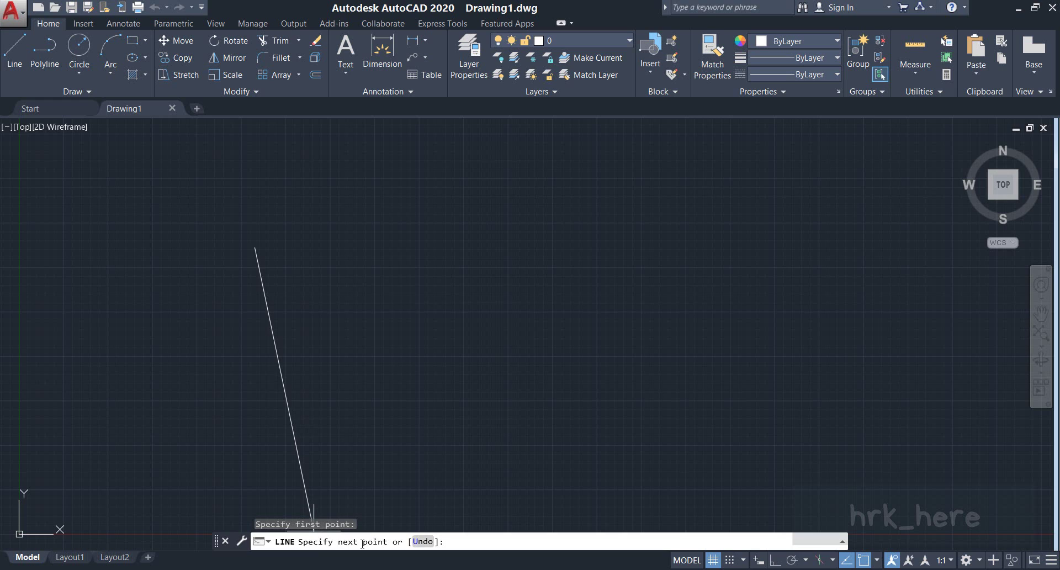
{"action": "left_click", "coordinate": [503, 248]}
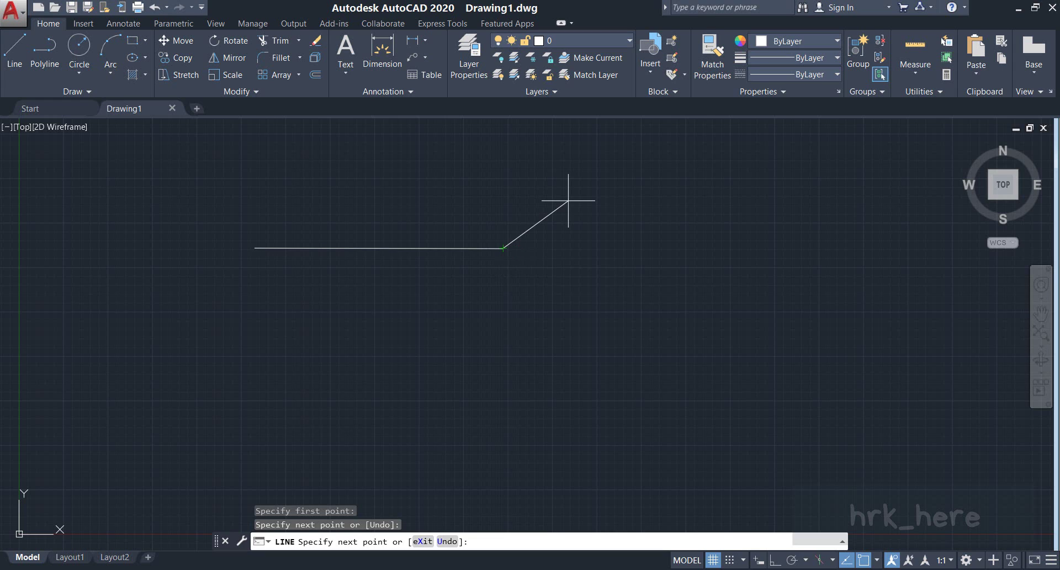
{"action": "key", "text": "Escape"}
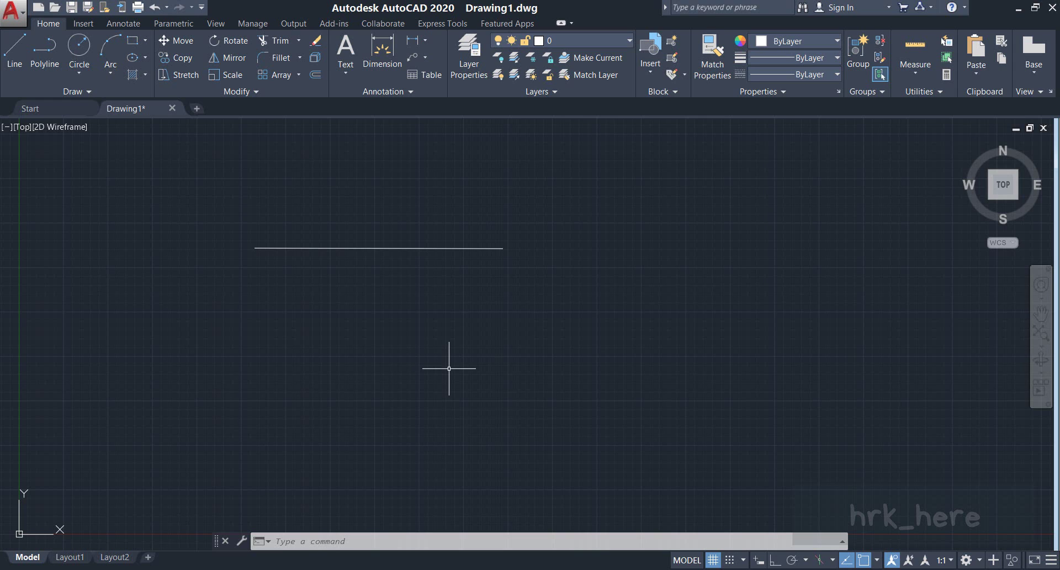
Switch Dynamic Input on and start a second Line command.
{"action": "mouse_move", "coordinate": [745, 315]}
{"action": "middle_mouse_down"}
{"action": "mouse_move", "coordinate": [493, 323]}
{"action": "mouse_move", "coordinate": [391, 310]}
{"action": "middle_mouse_up"}
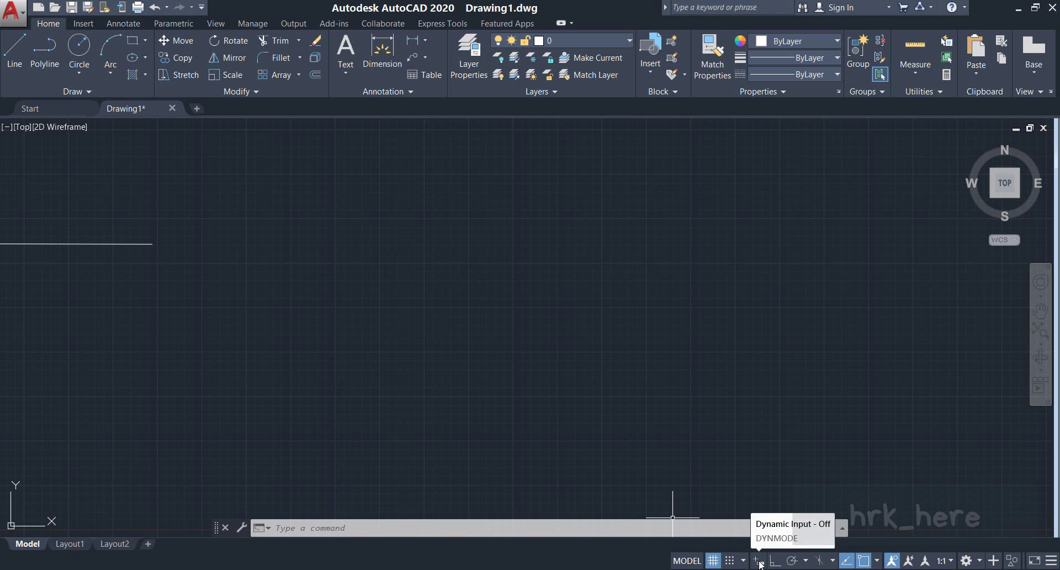
{"action": "left_click", "coordinate": [759, 561]}
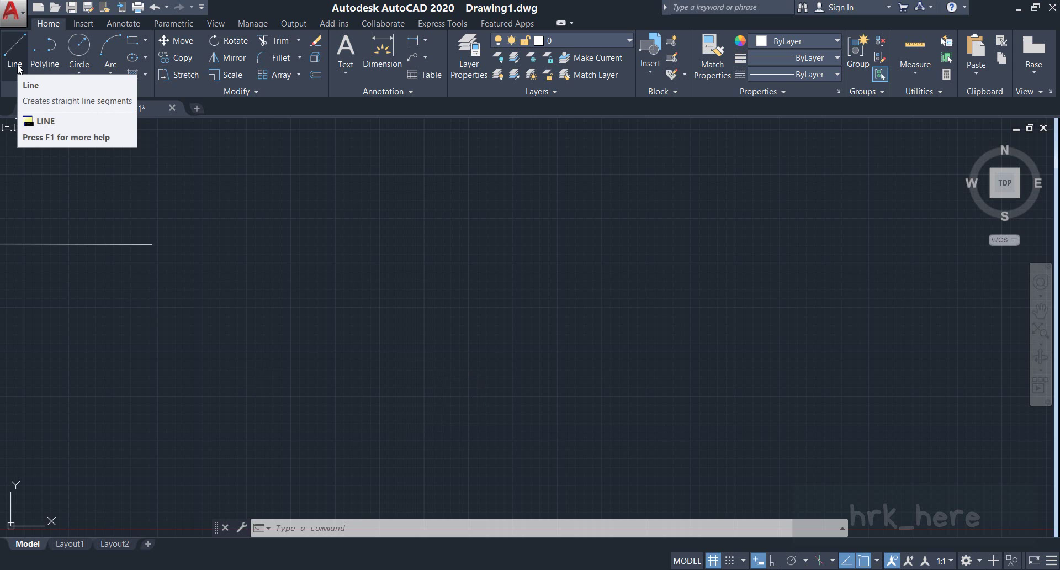
{"action": "left_click", "coordinate": [18, 68]}
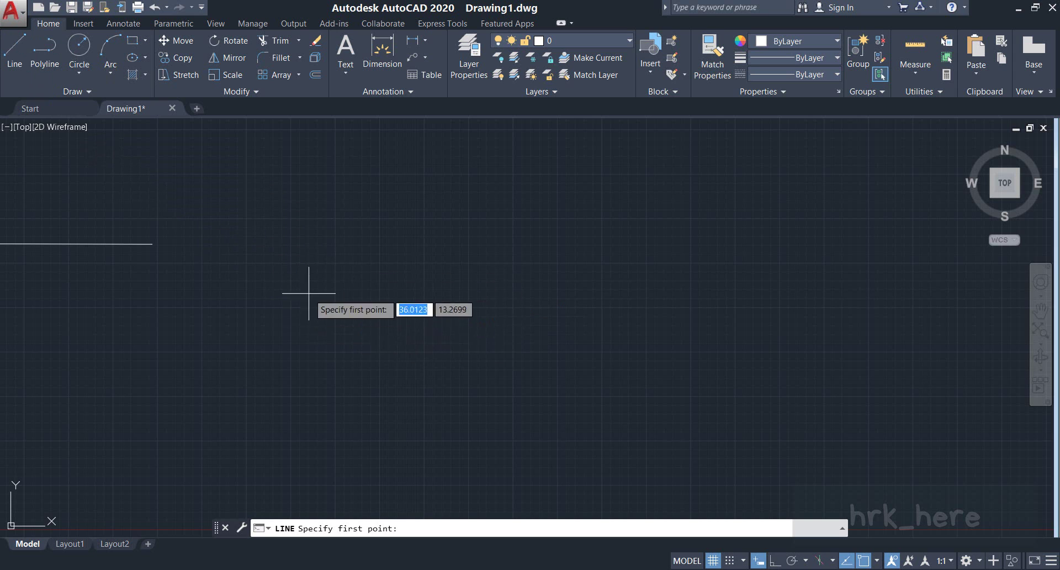
Place the new line's first point at the origin (0,0).
{"action": "middle_click_drag", "start_coordinate": [392, 310], "coordinate": [310, 307]}
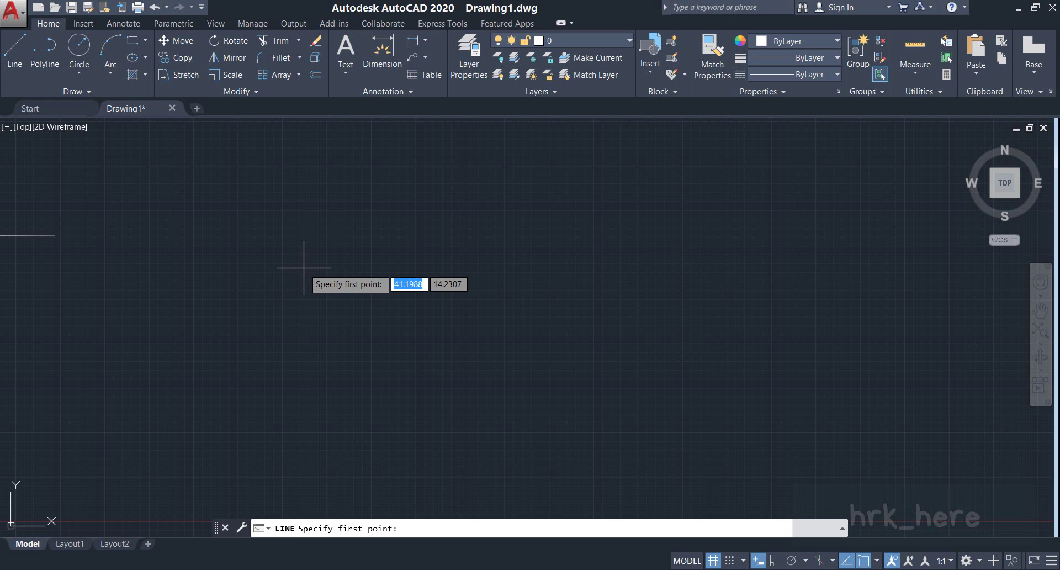
{"action": "type", "text": "0"}
{"action": "key", "text": "Tab"}
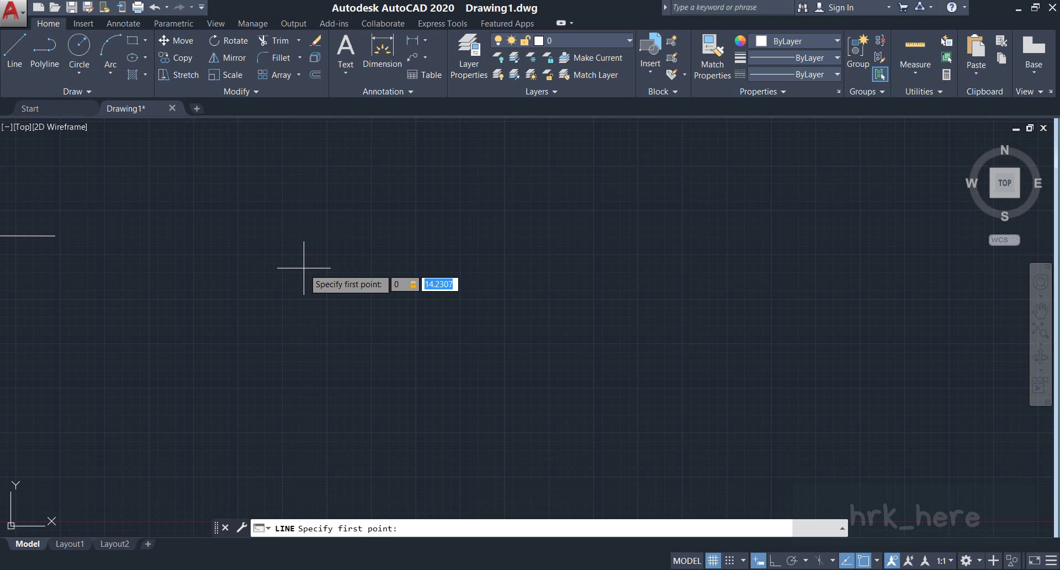
{"action": "type", "text": "0"}
{"action": "key", "text": "Return"}
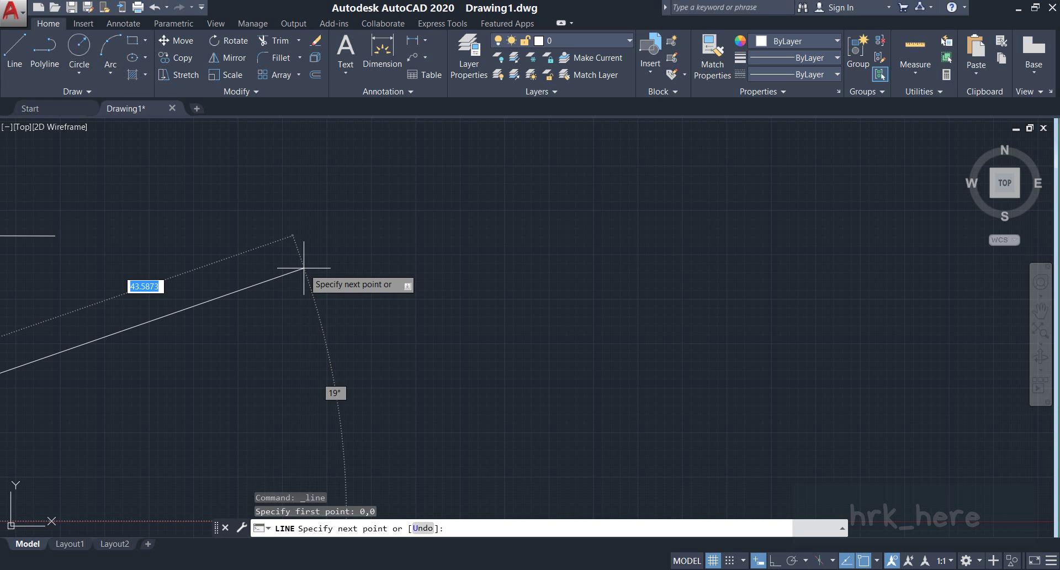
Finish the line at length 20 and angle 45°, then end the command.
{"action": "scroll", "coordinate": [249, 296], "scroll_direction": "down", "scroll_amount": 4}
{"action": "middle_click_drag", "start_coordinate": [72, 340], "coordinate": [315, 300]}
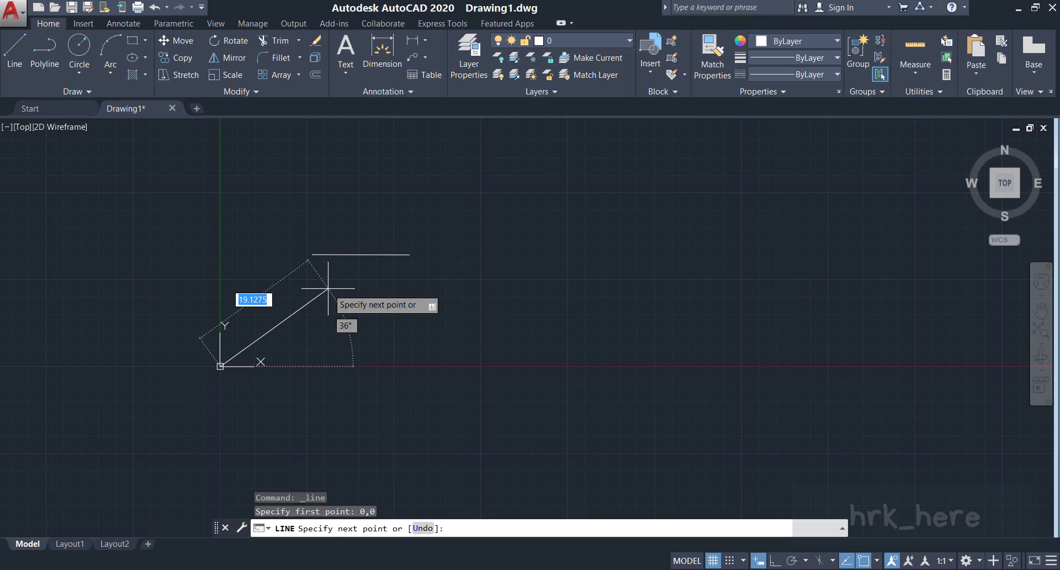
{"action": "type", "text": "20"}
{"action": "key", "text": "Tab"}
{"action": "type", "text": "45"}
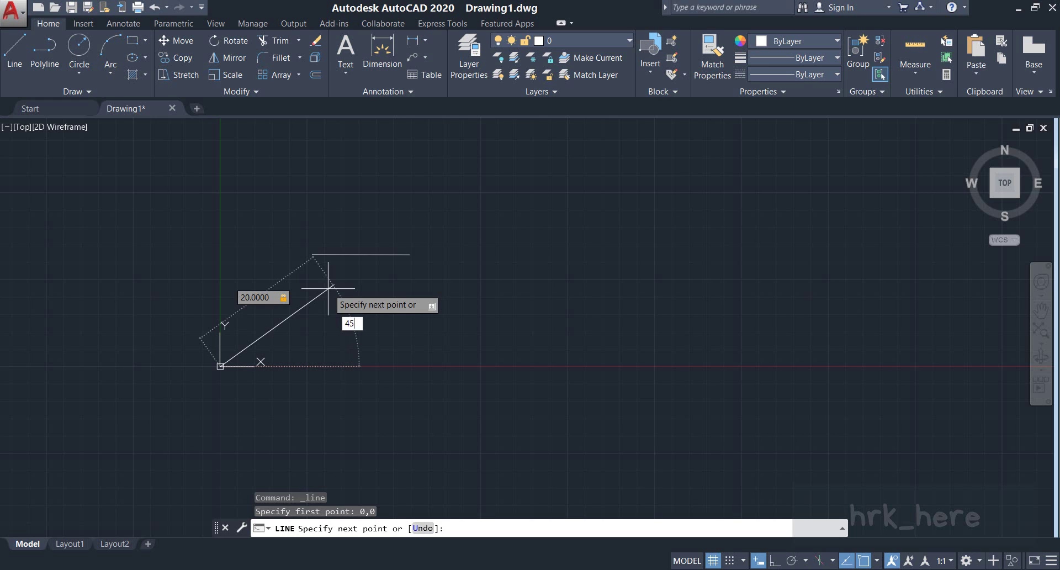
{"action": "key", "text": "Return"}
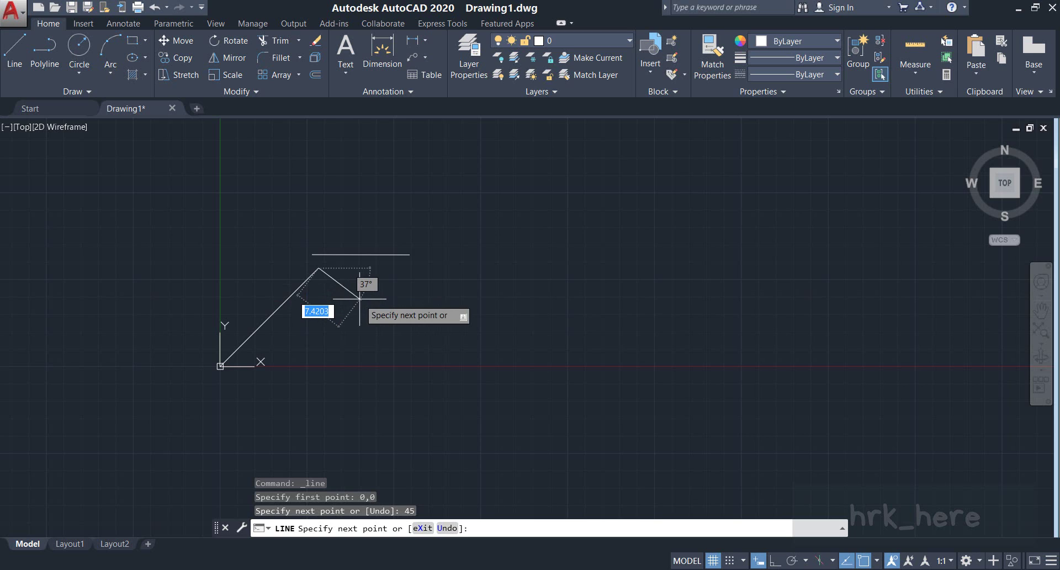
{"action": "key", "text": "Escape"}
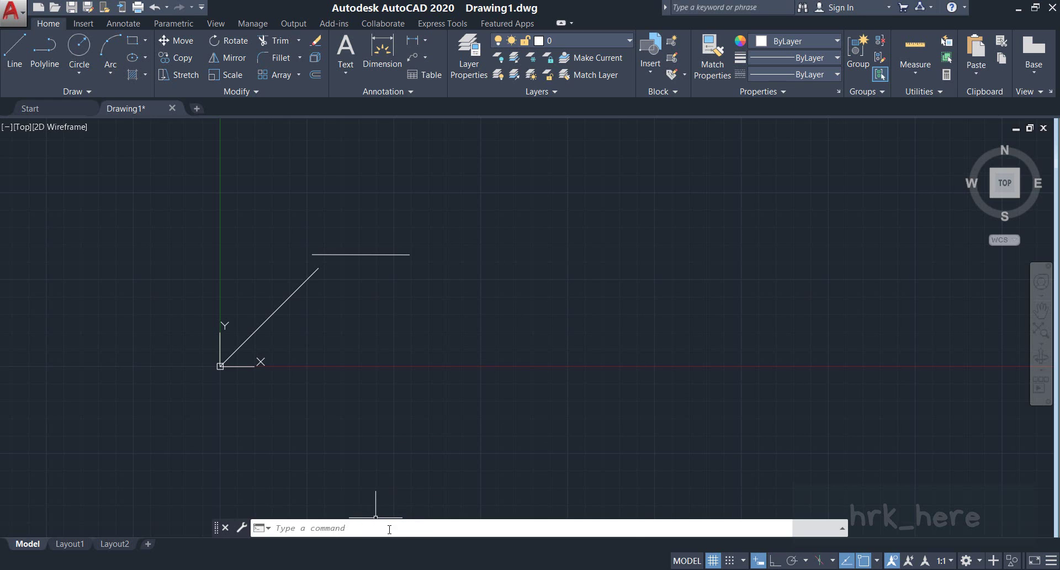
{"action": "mouse_move", "coordinate": [558, 175]}
{"action": "middle_mouse_down"}
{"action": "mouse_move", "coordinate": [493, 265]}
{"action": "mouse_move", "coordinate": [377, 267]}
{"action": "middle_mouse_up"}
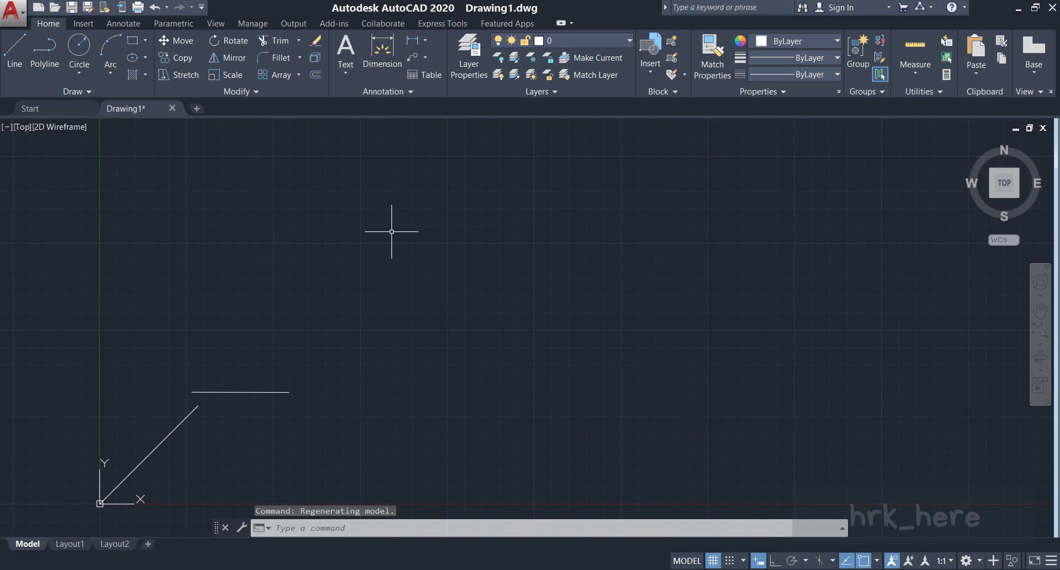